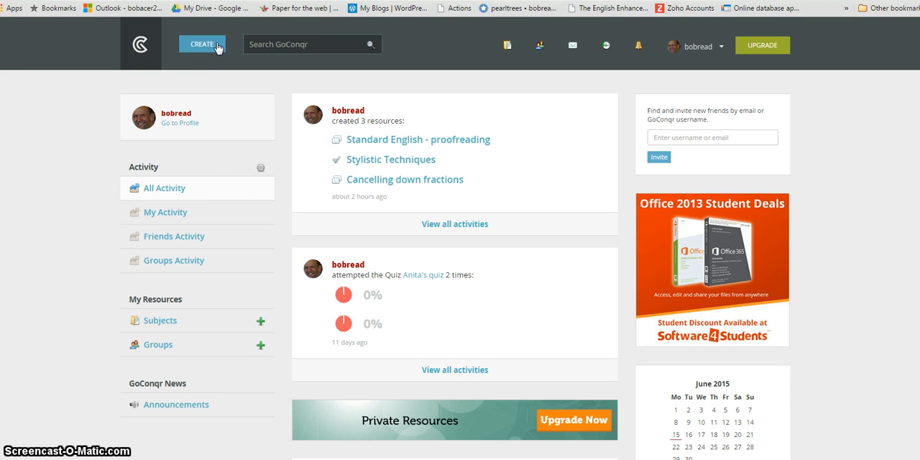
# Step: Create a new flashcard deck titled "GCSE English terminology" and save its details without tags or a description
pyautogui.click(217, 47)
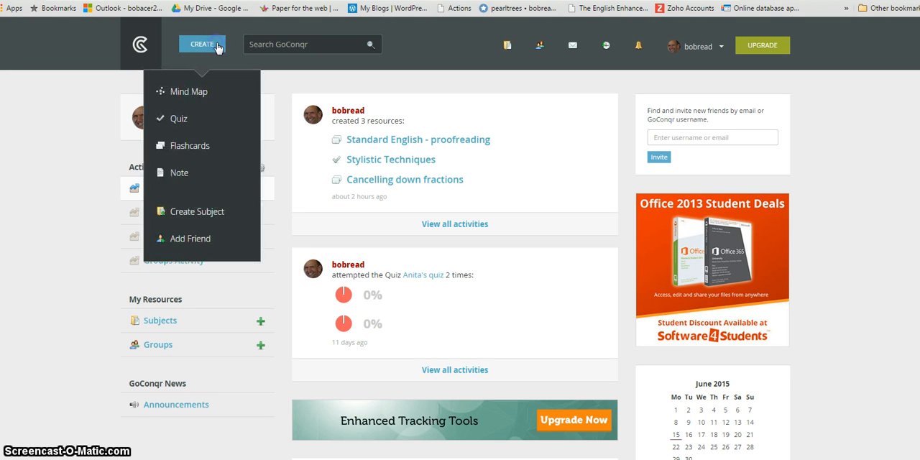
pyautogui.click(199, 147)
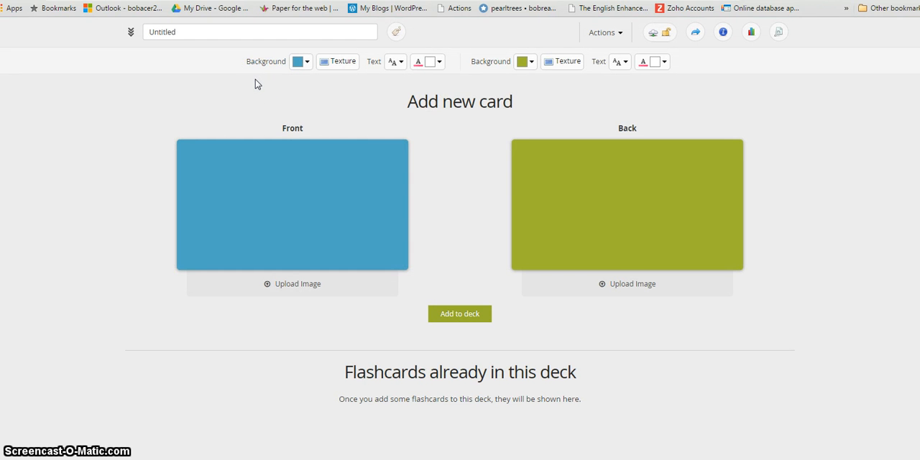
pyautogui.click(181, 32)
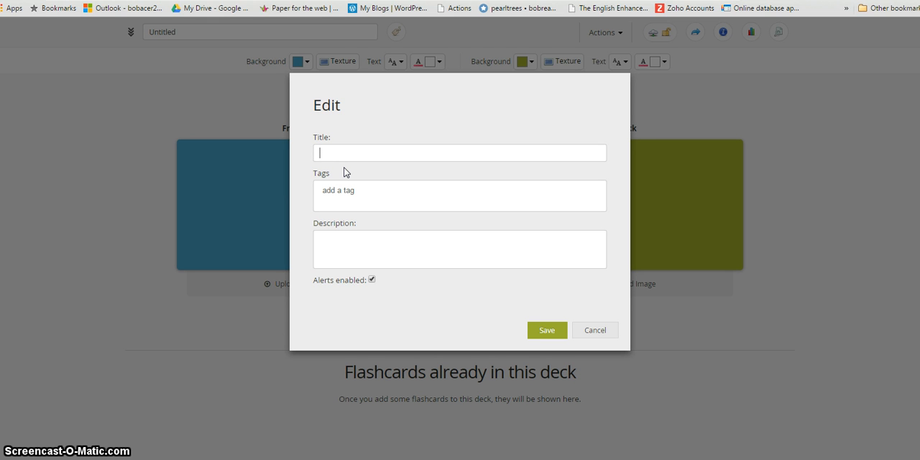
pyautogui.write('GCSE English terminology')
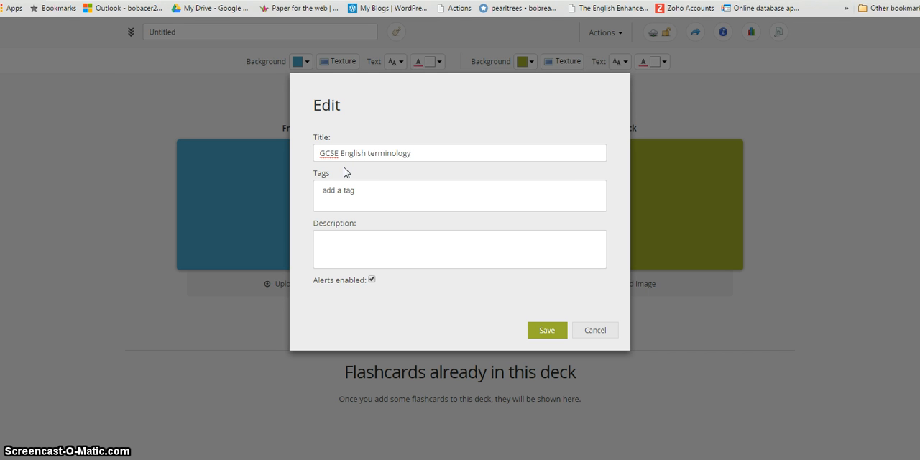
pyautogui.click(357, 193)
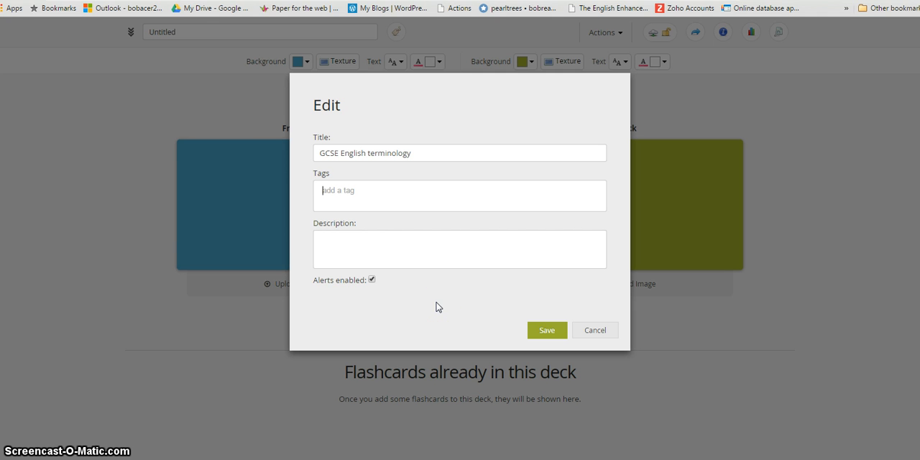
pyautogui.click(542, 331)
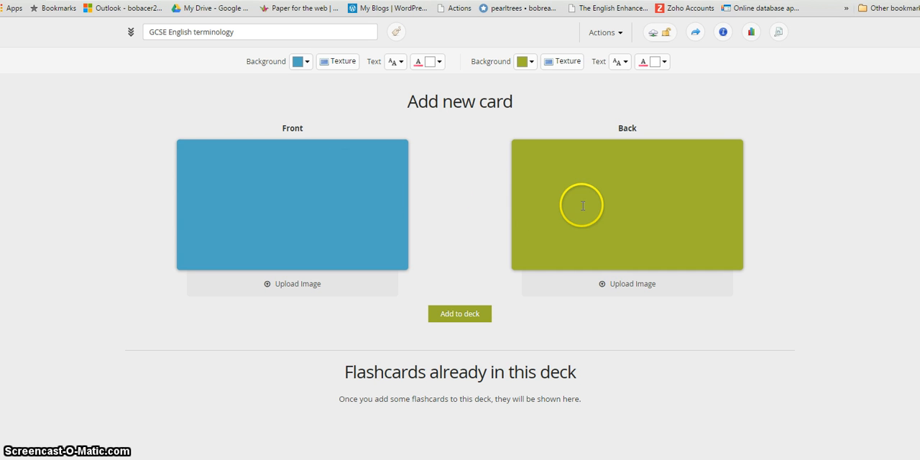
# Step: Fill in the first new card with "as cold as ice" on the front and "a simile" on the back
pyautogui.click(306, 200)
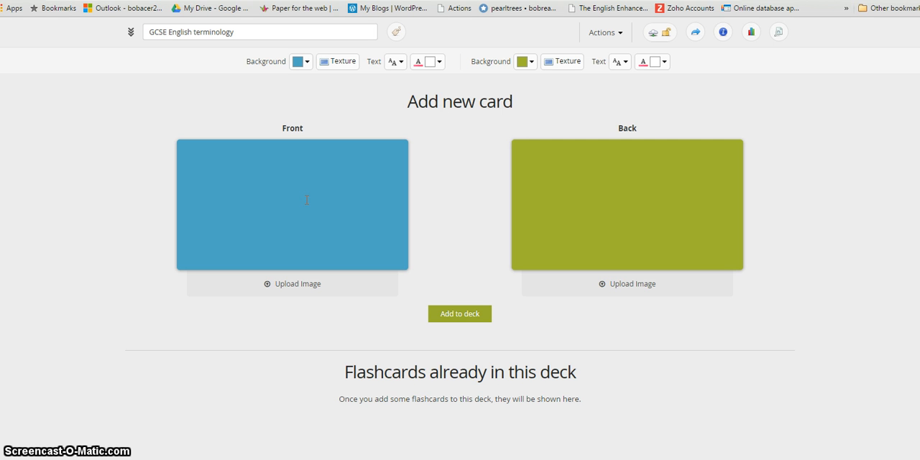
pyautogui.write('as cold as ice')
pyautogui.click(629, 205)
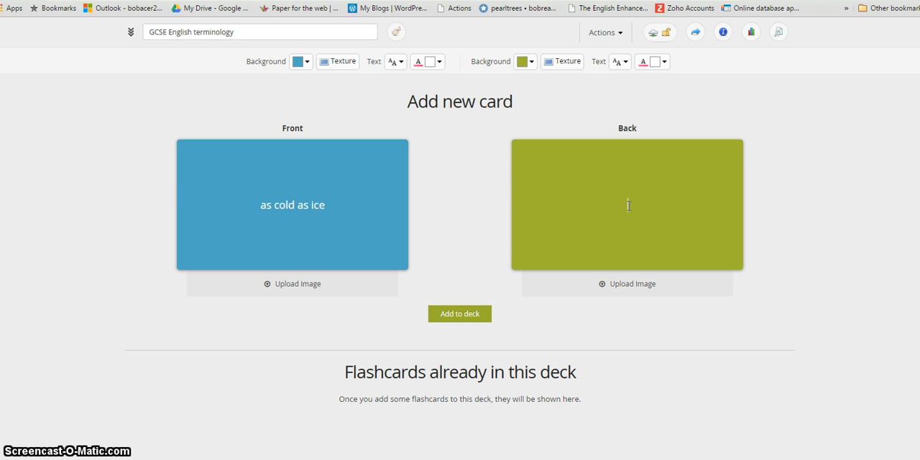
pyautogui.write('a smii')
pyautogui.press('BackSpace')
pyautogui.press('BackSpace')
pyautogui.press('BackSpace')
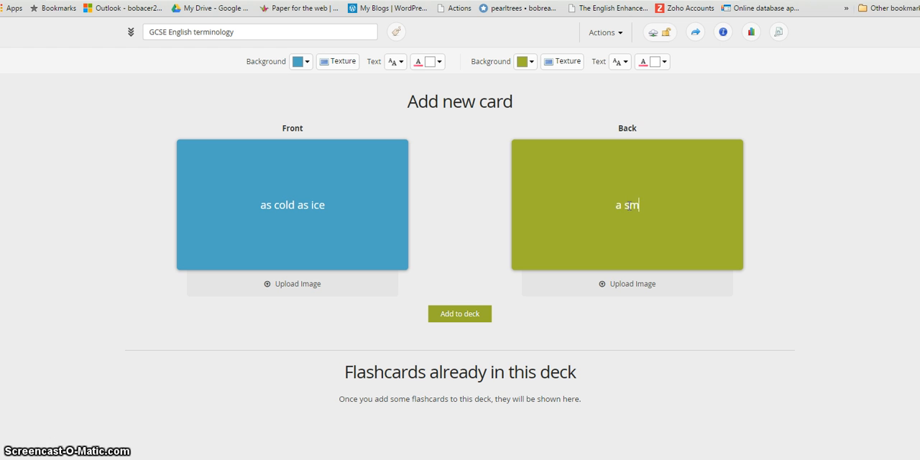
pyautogui.write('imile')
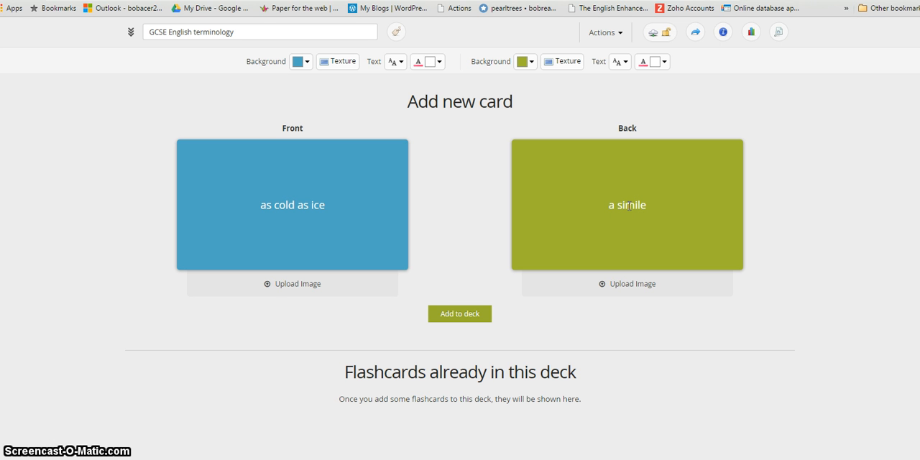
pyautogui.click(588, 206)
pyautogui.click(453, 216)
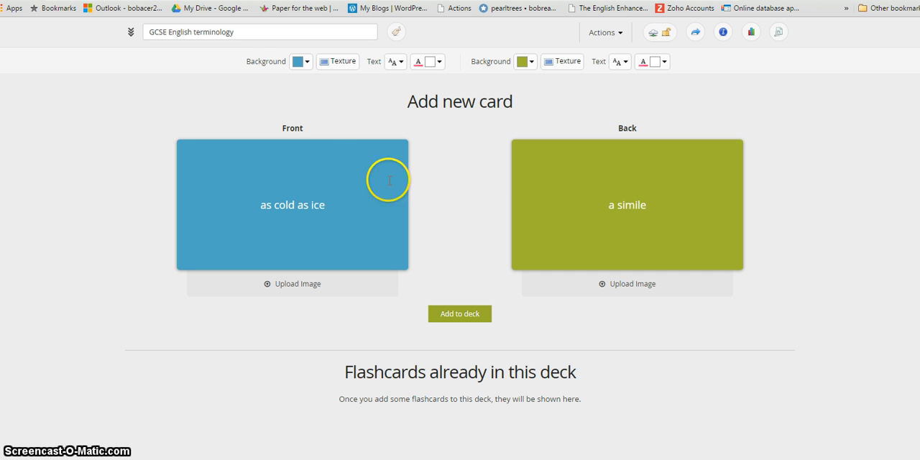
# Step: Try a muted blue background, the lined-paper texture and the yellow gradient texture on the card's front
pyautogui.click(307, 63)
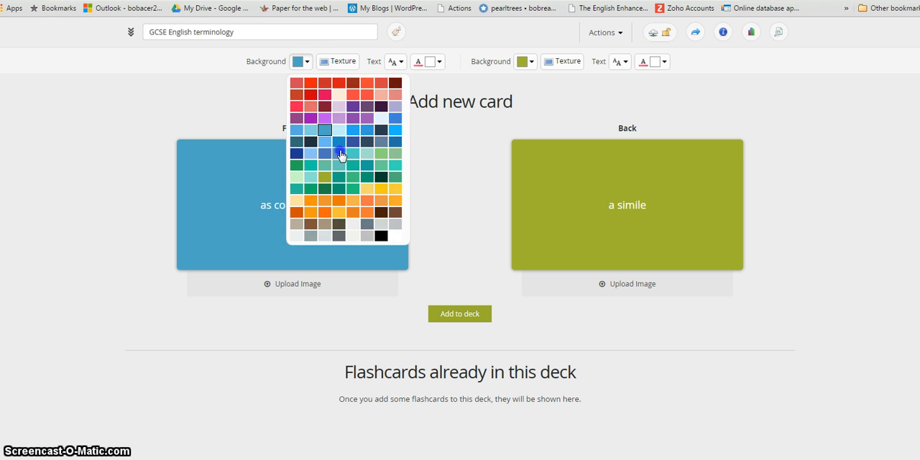
pyautogui.click(341, 153)
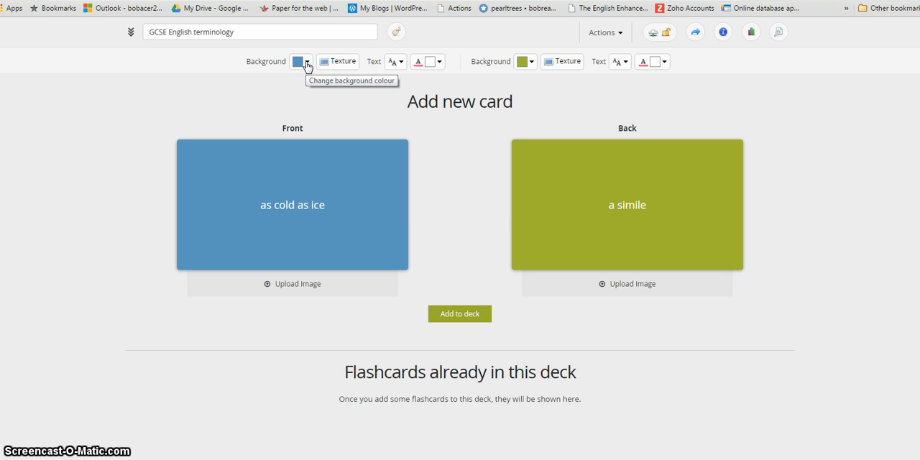
pyautogui.click(345, 64)
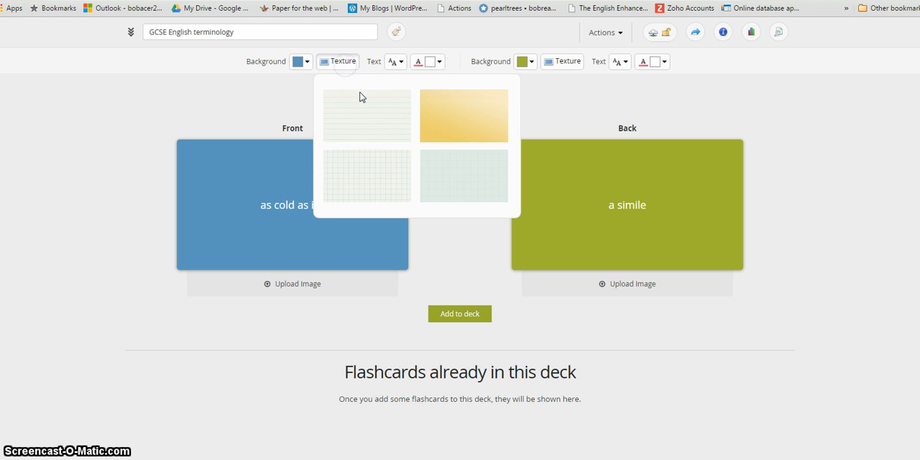
pyautogui.click(367, 114)
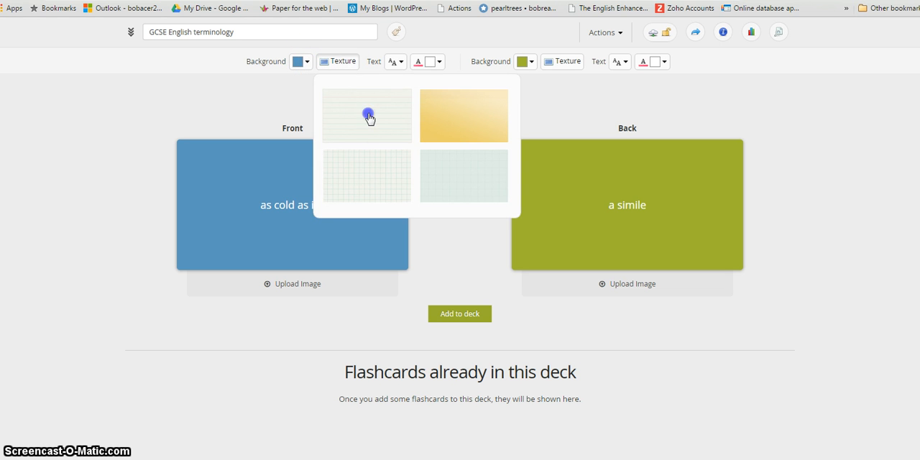
pyautogui.click(348, 66)
pyautogui.click(447, 126)
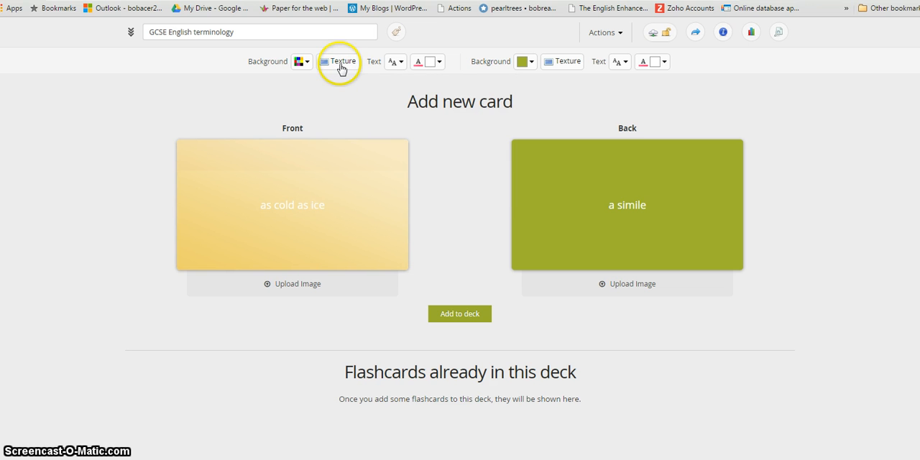
# Step: Give the card's front a bright blue background and set its text font to Coming Soon
pyautogui.click(303, 63)
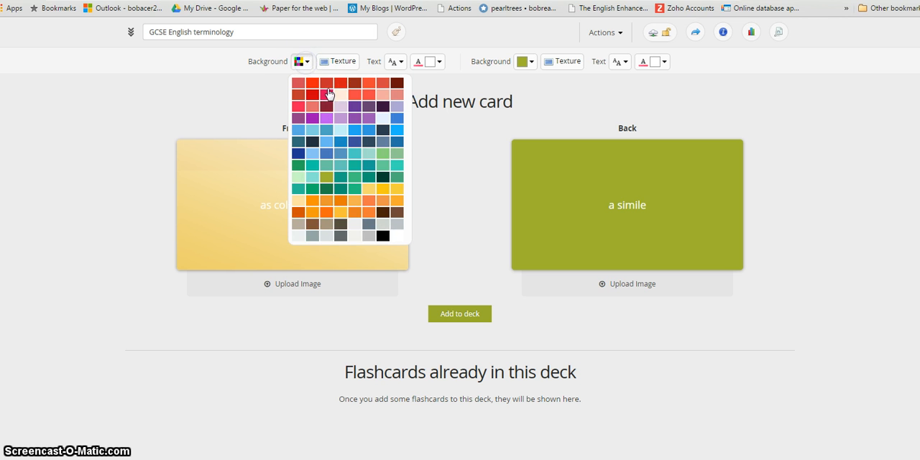
pyautogui.click(362, 129)
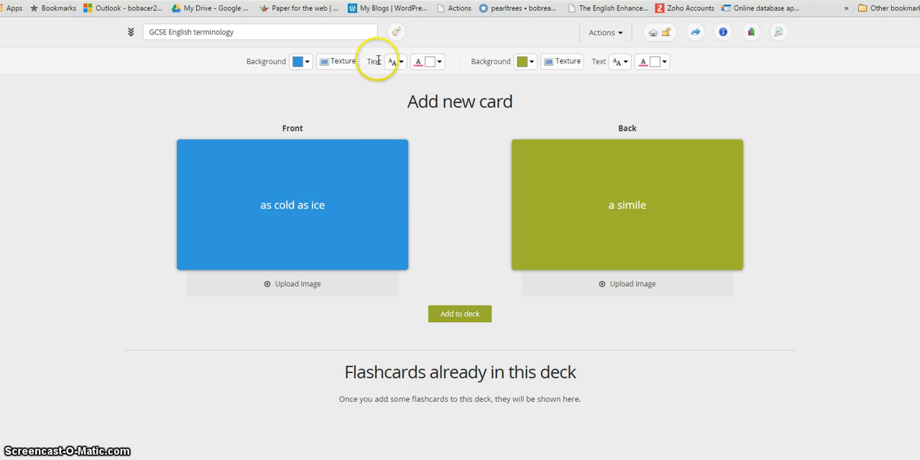
pyautogui.click(400, 62)
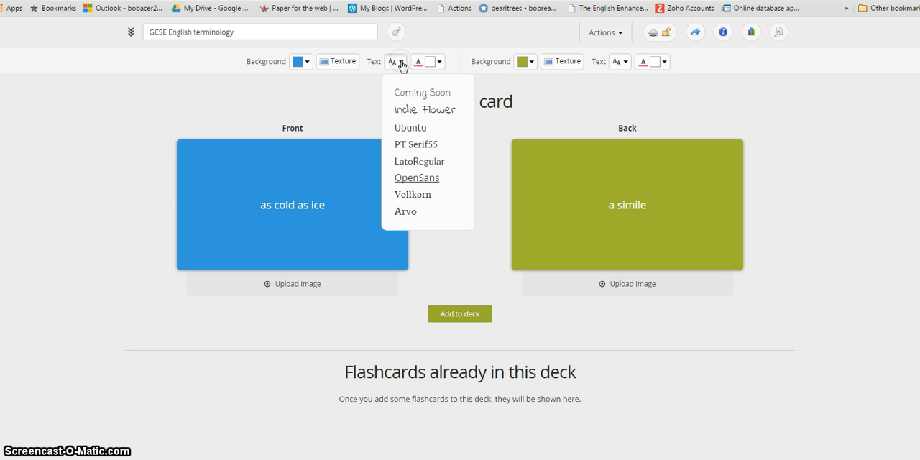
pyautogui.click(411, 92)
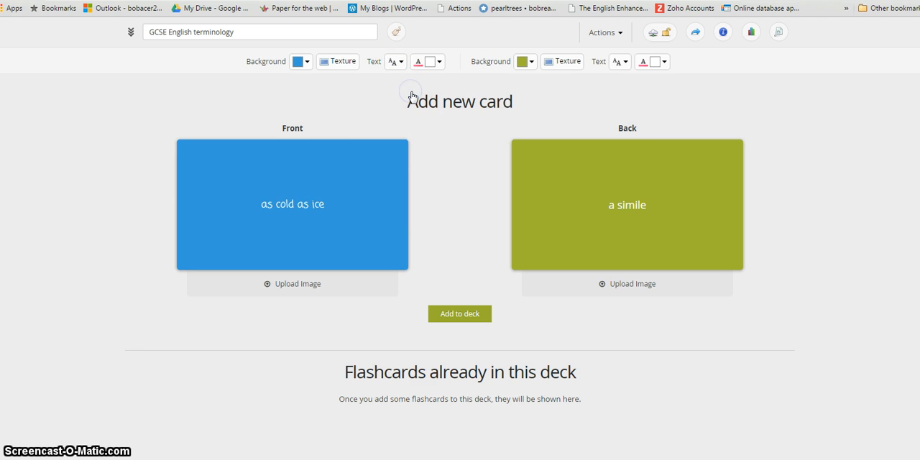
pyautogui.click(438, 63)
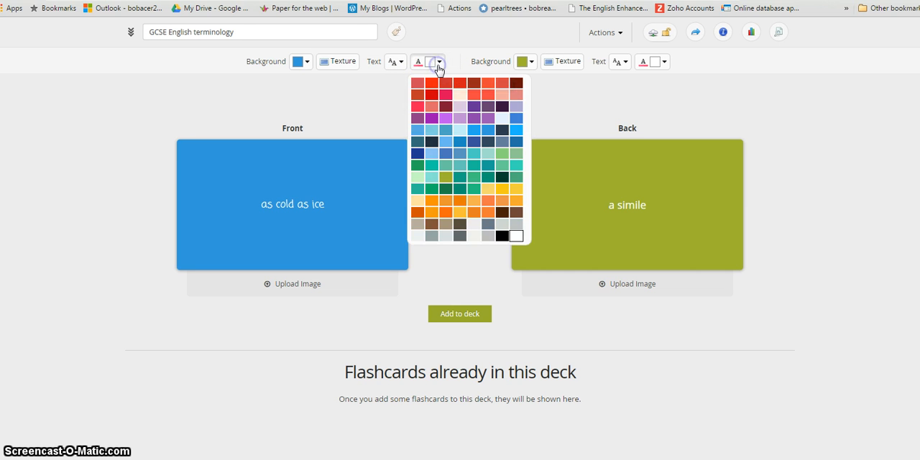
pyautogui.click(381, 109)
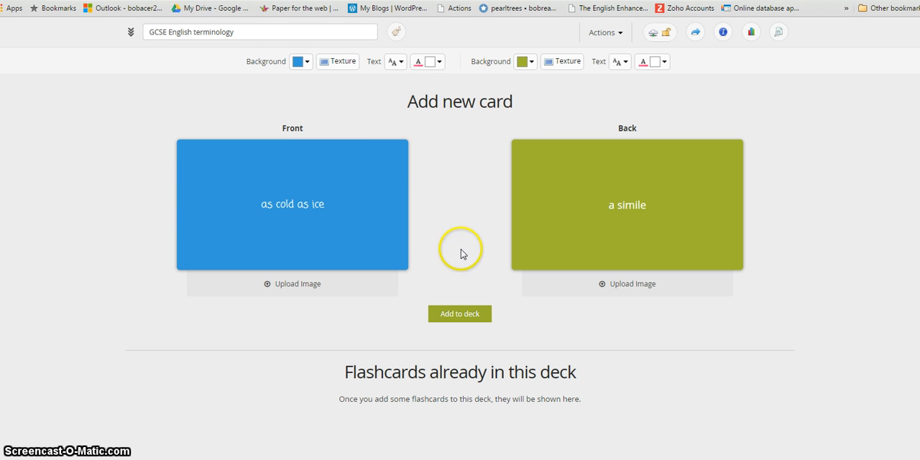
# Step: Add the "as cold as ice" card to the deck and check it among the existing flashcards
pyautogui.click(462, 315)
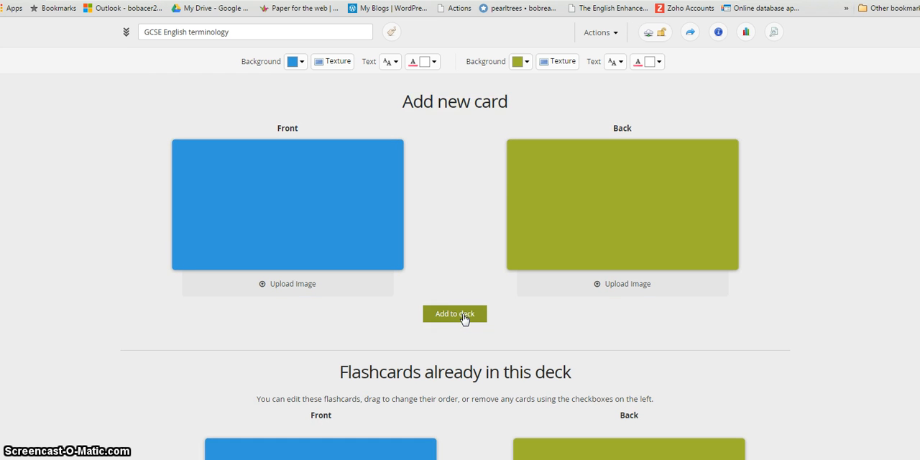
pyautogui.scroll(-2, 464, 319)
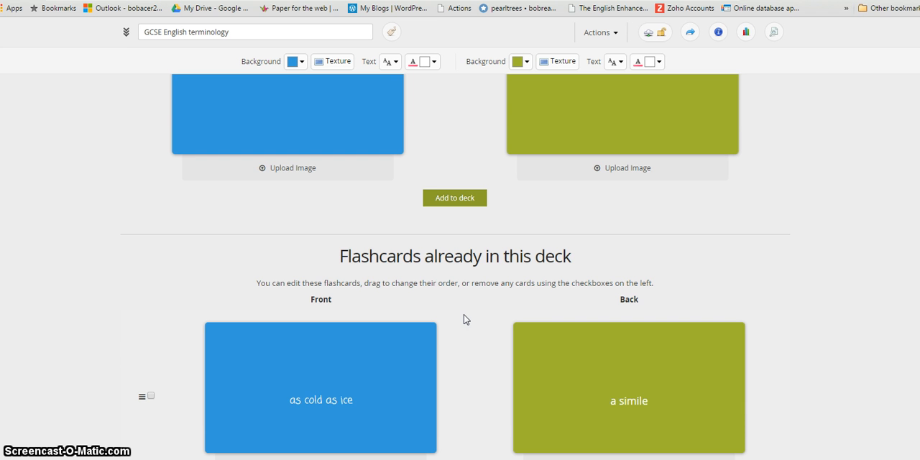
pyautogui.scroll(2, 464, 319)
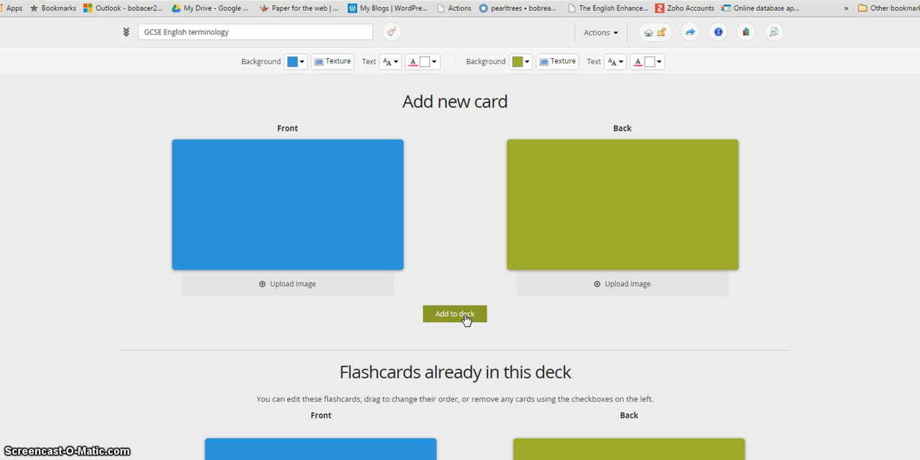
pyautogui.click(464, 217)
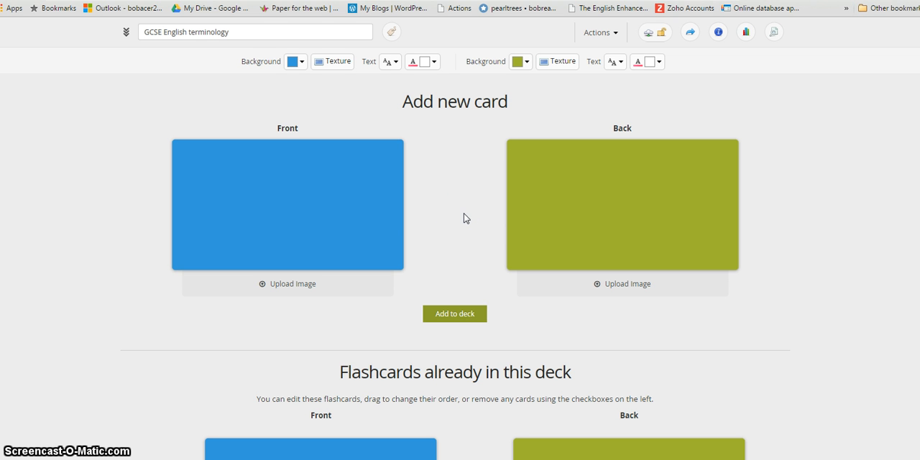
# Step: Fill in another new card with "All the world's a stage." on the front and "A metaphor" on the back
pyautogui.click(288, 209)
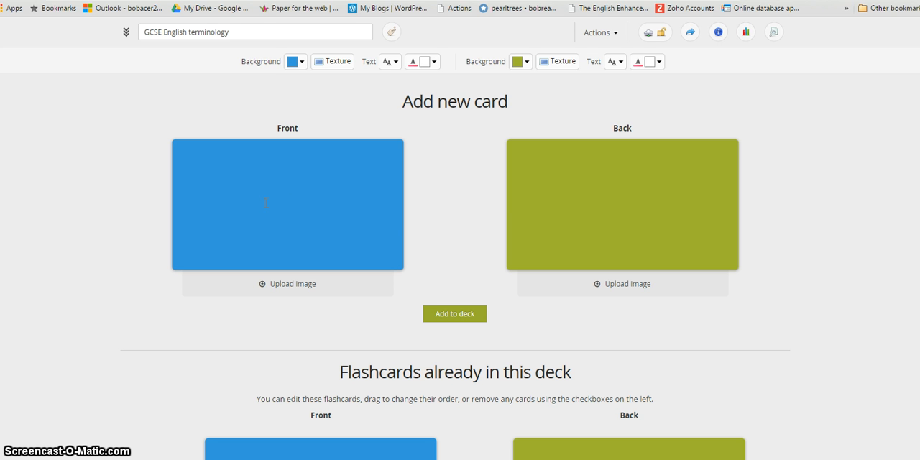
pyautogui.write('All the w')
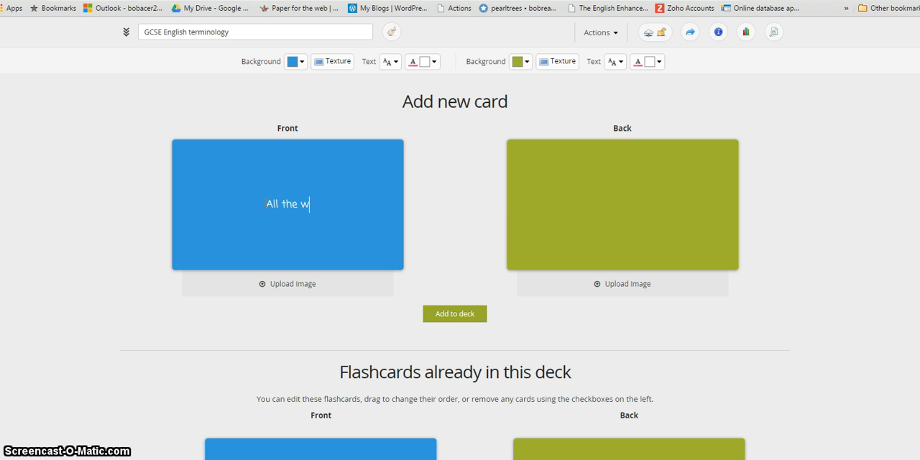
pyautogui.write('orld')
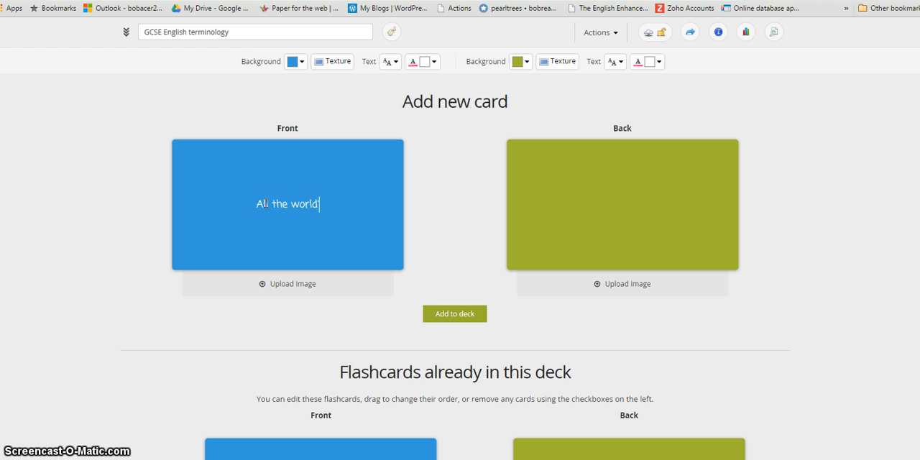
pyautogui.write("'s a stage")
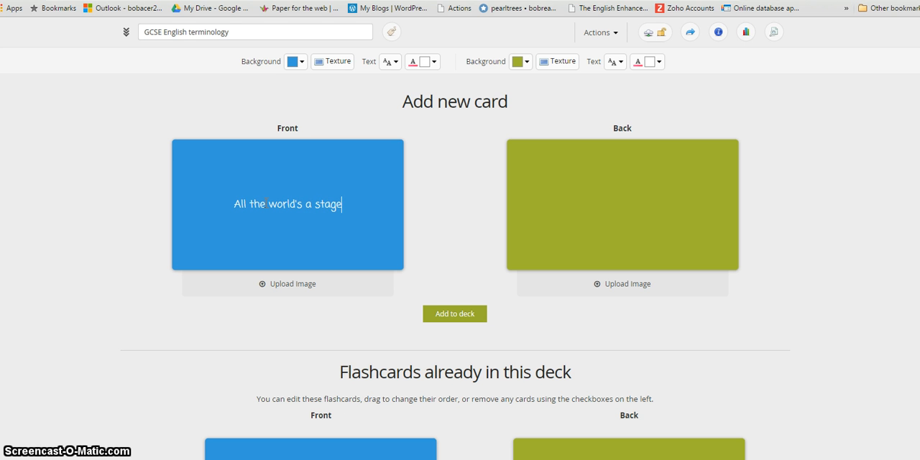
pyautogui.write('.')
pyautogui.click(625, 201)
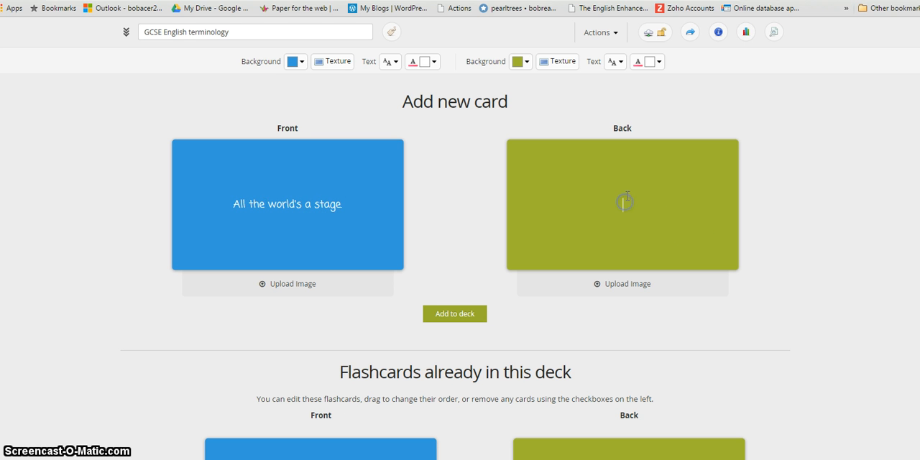
pyautogui.write('A metaphor')
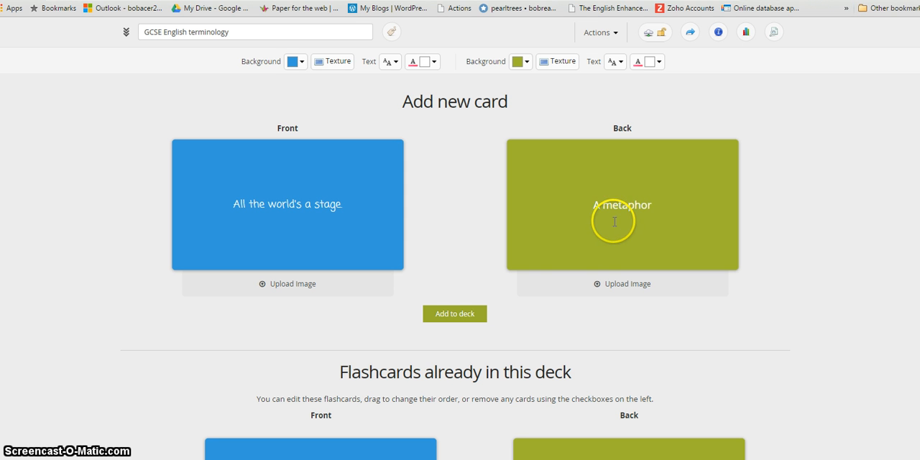
# Step: Add the metaphor card to the deck and review the cards in the existing flashcards list
pyautogui.click(476, 314)
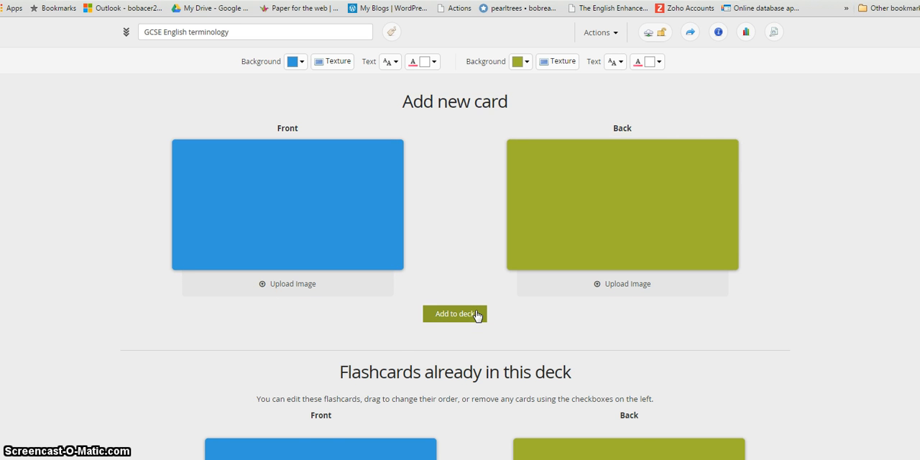
pyautogui.scroll(-4, 476, 314)
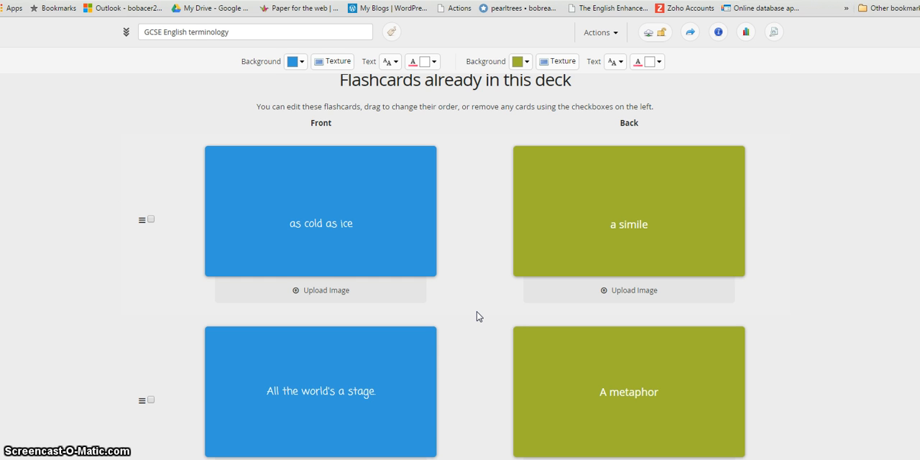
pyautogui.scroll(-2, 476, 314)
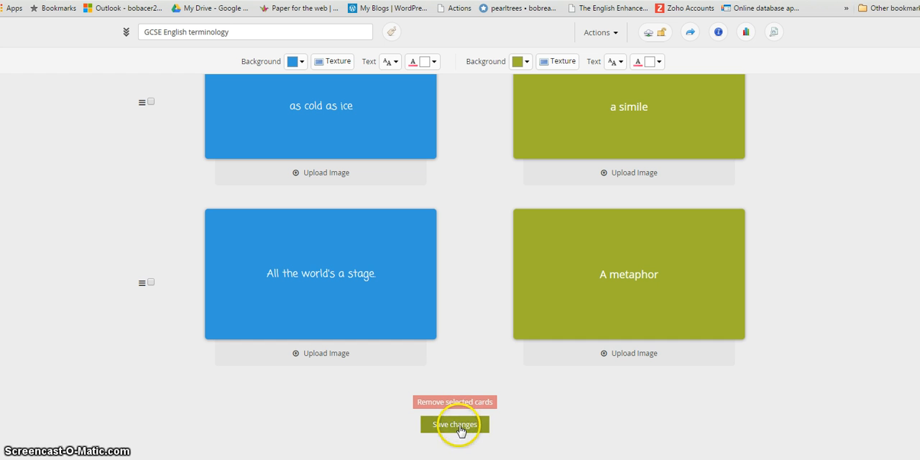
# Step: Save the deck changes and play through both flashcards, flipping each one to its back
pyautogui.click(458, 425)
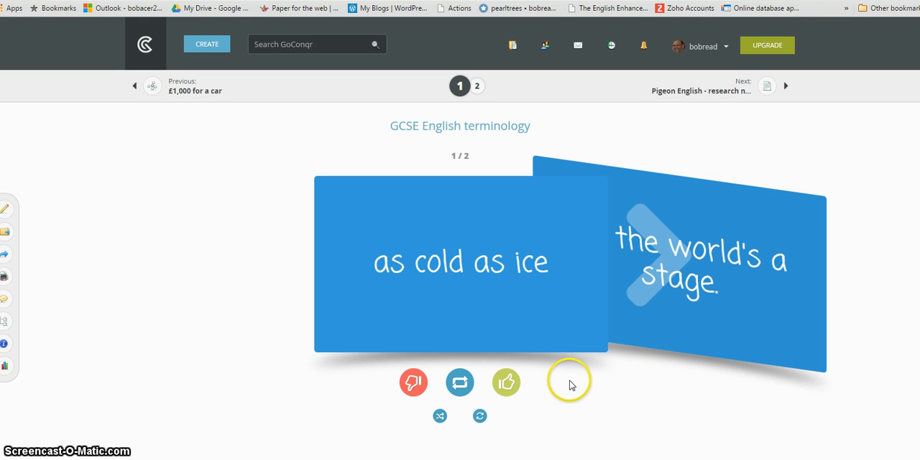
pyautogui.click(587, 349)
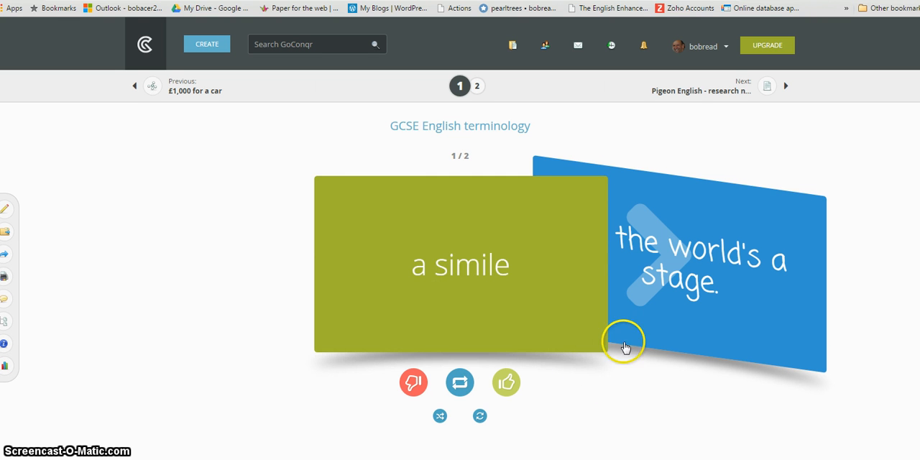
pyautogui.click(663, 342)
pyautogui.click(590, 344)
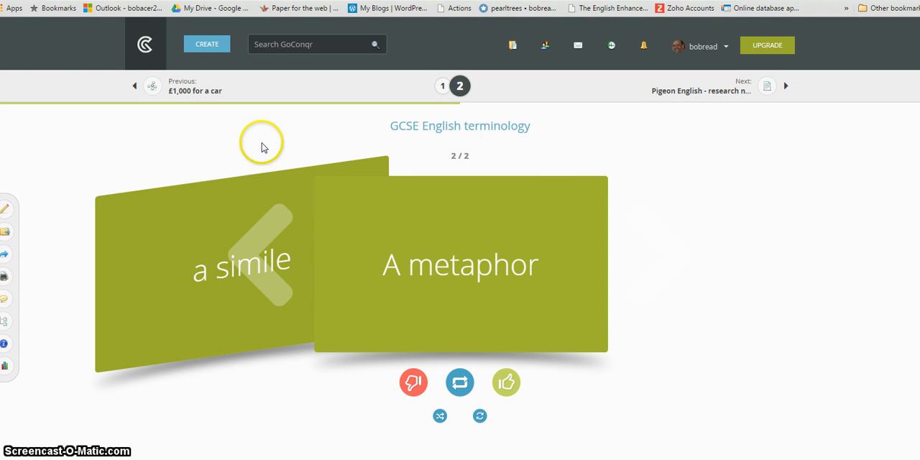
# Step: Open the deck for editing, look at the front image upload option, and return to the home page
pyautogui.click(6, 210)
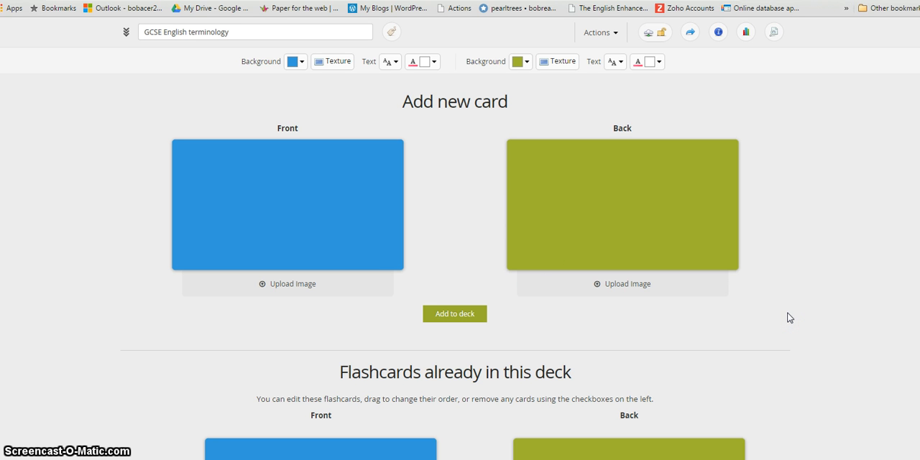
pyautogui.click(312, 287)
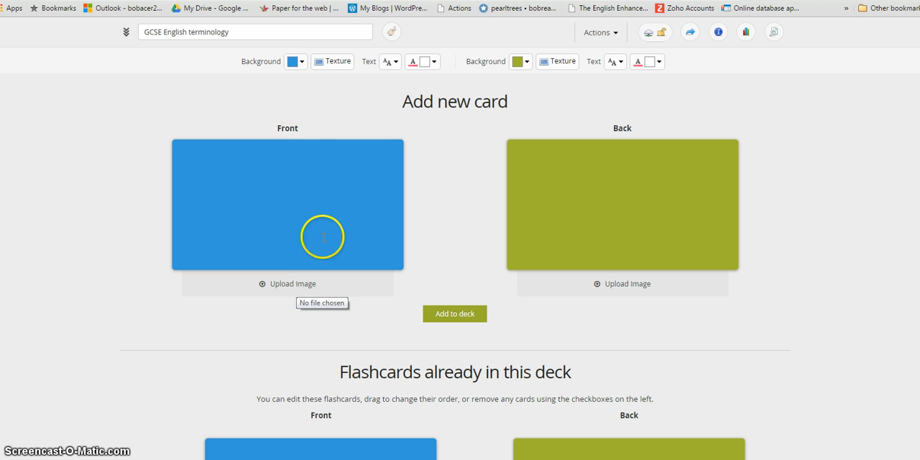
pyautogui.click(125, 36)
pyautogui.click(141, 50)
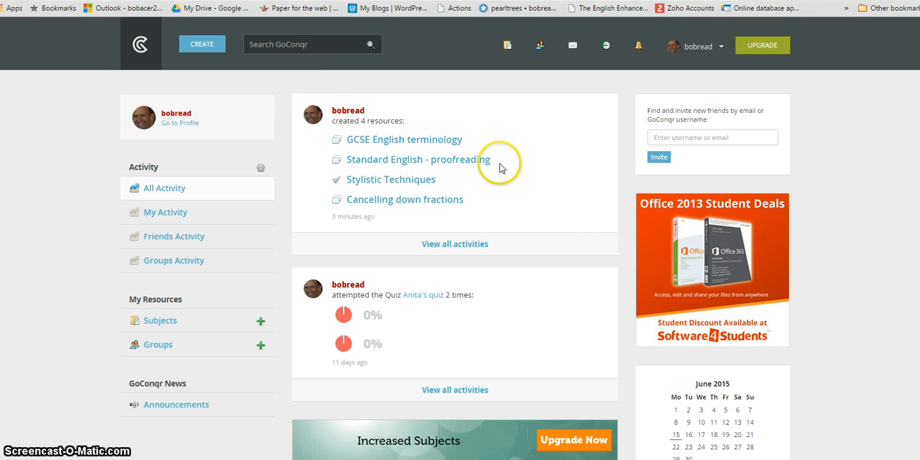
# Step: Reopen the "GCSE English terminology" deck for editing from the activity feed and look over the available deck actions
pyautogui.click(444, 142)
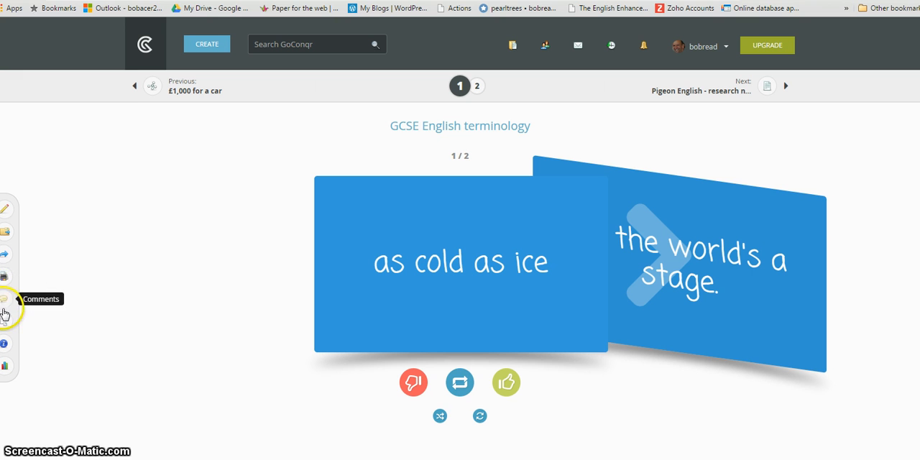
pyautogui.click(6, 210)
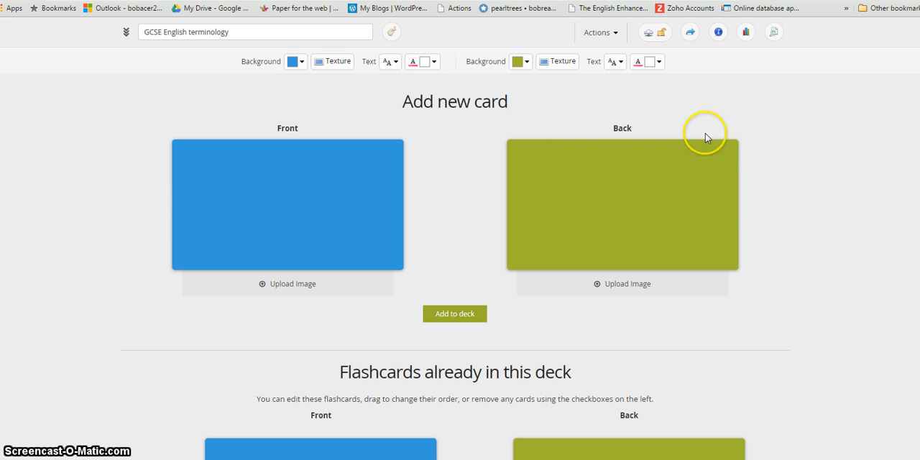
pyautogui.click(615, 34)
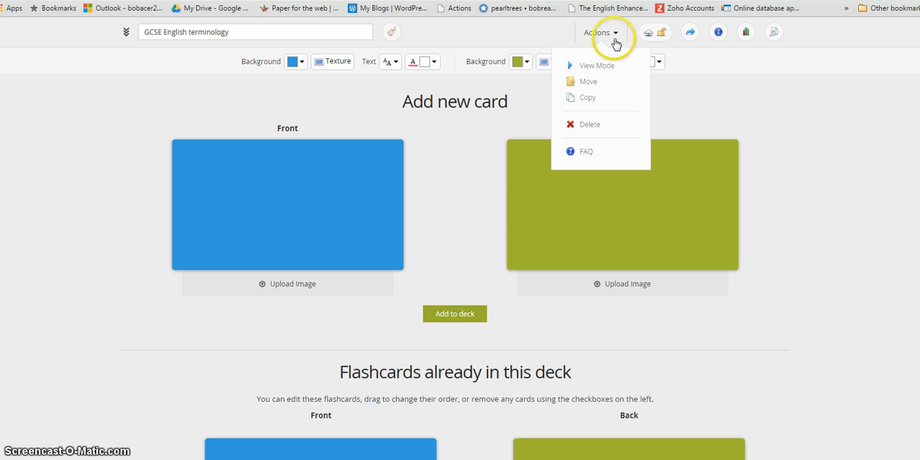
pyautogui.click(755, 123)
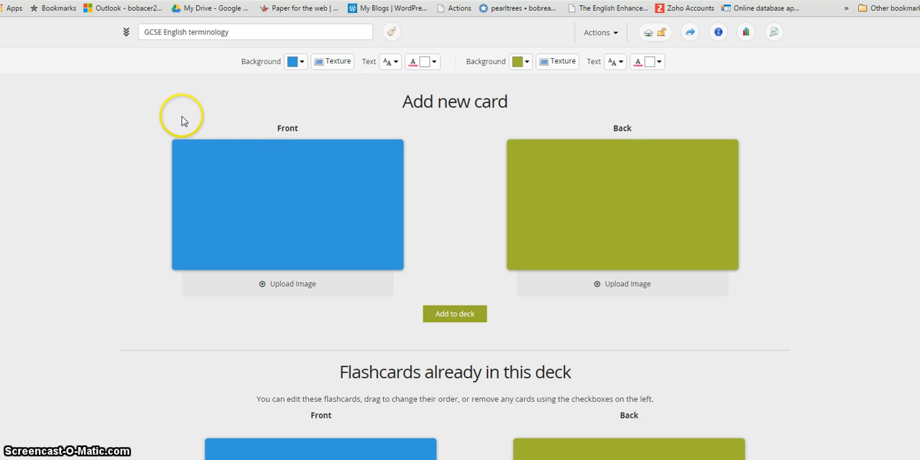
# Step: Go back to the home page, view the "GCSE English terminology" deck, and start publishing it from its sharing options
pyautogui.click(125, 34)
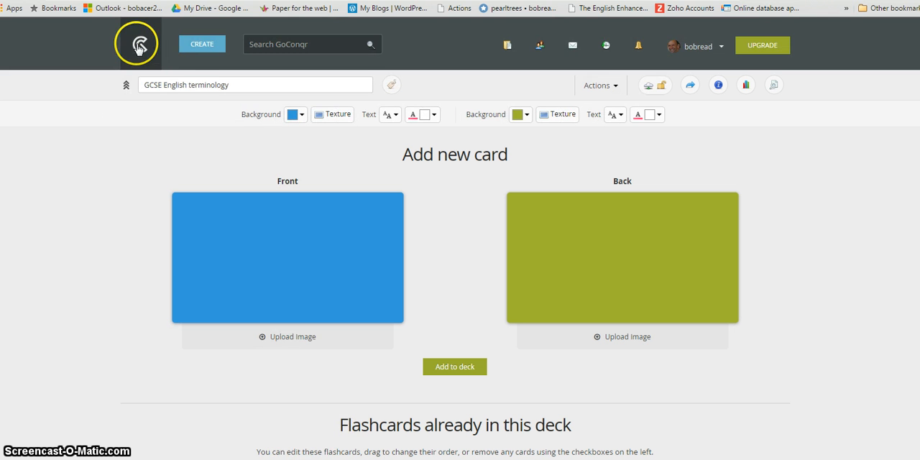
pyautogui.click(139, 46)
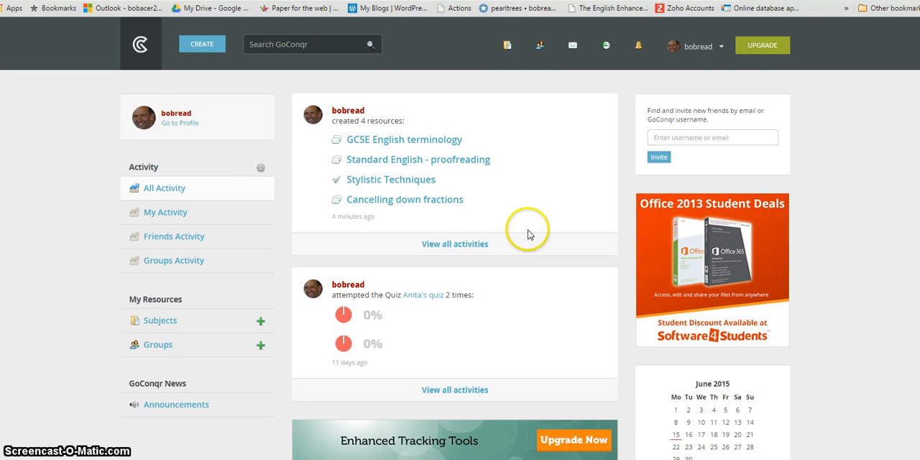
pyautogui.click(434, 141)
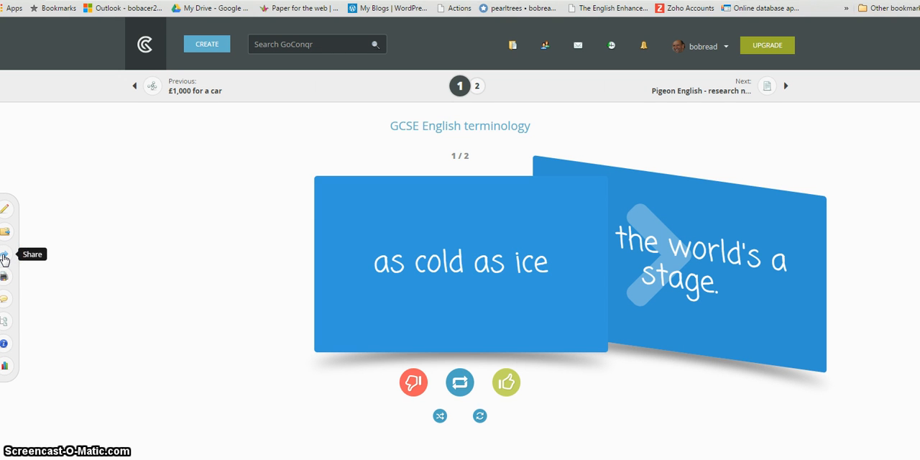
pyautogui.click(4, 256)
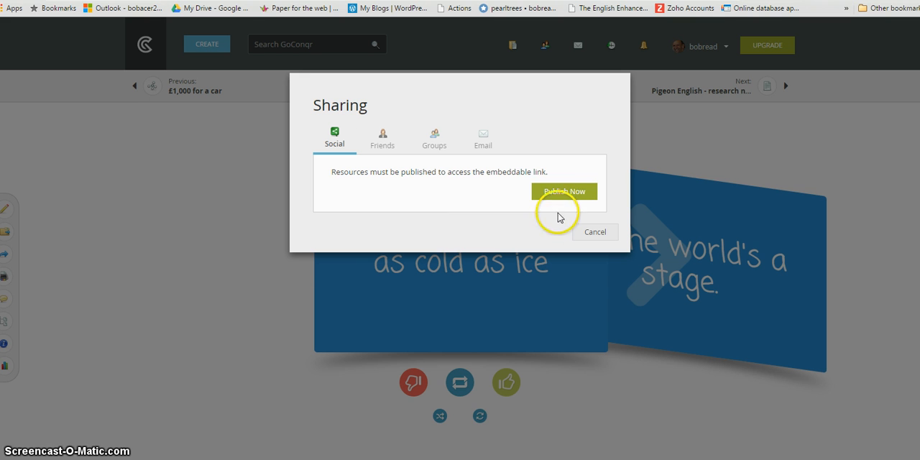
pyautogui.click(563, 193)
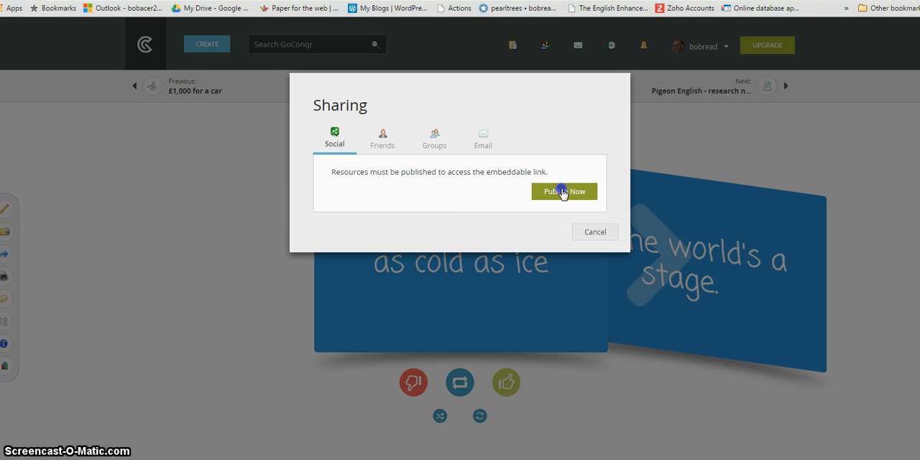
pyautogui.click(563, 192)
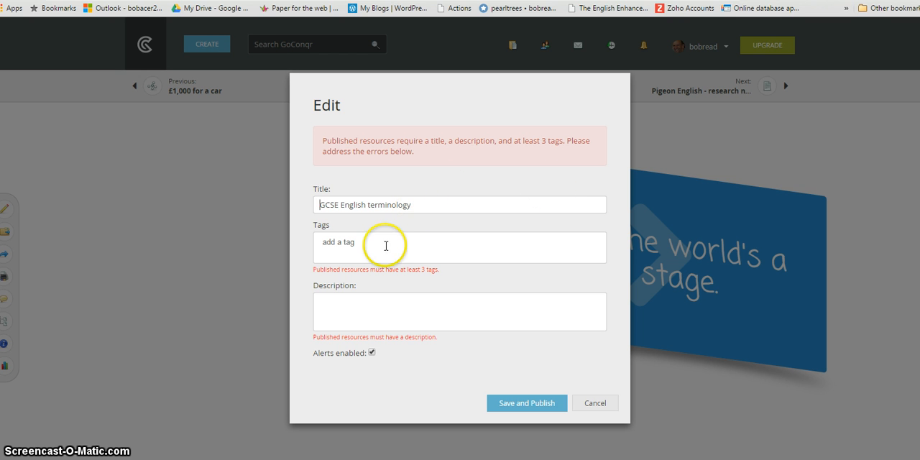
# Step: Enter the tags "GCSE", "English" and "terminology" in the deck's publishing details
pyautogui.click(387, 246)
pyautogui.write('G')
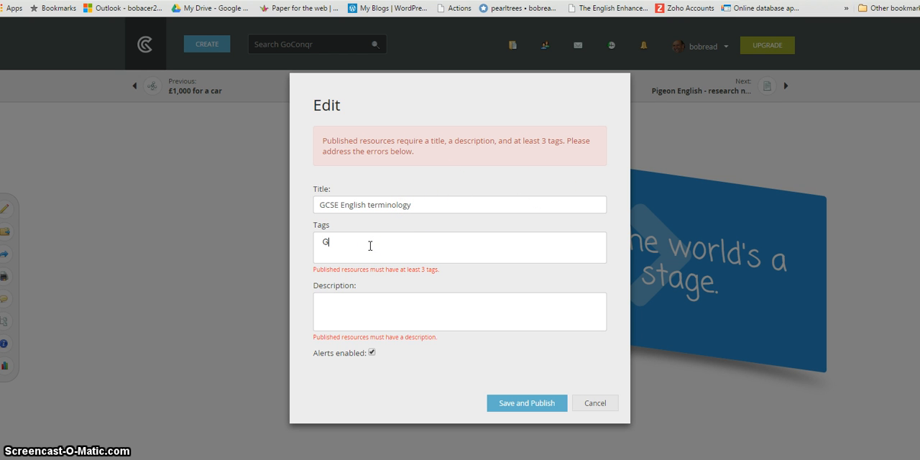
pyautogui.write('CSE')
pyautogui.press('Return')
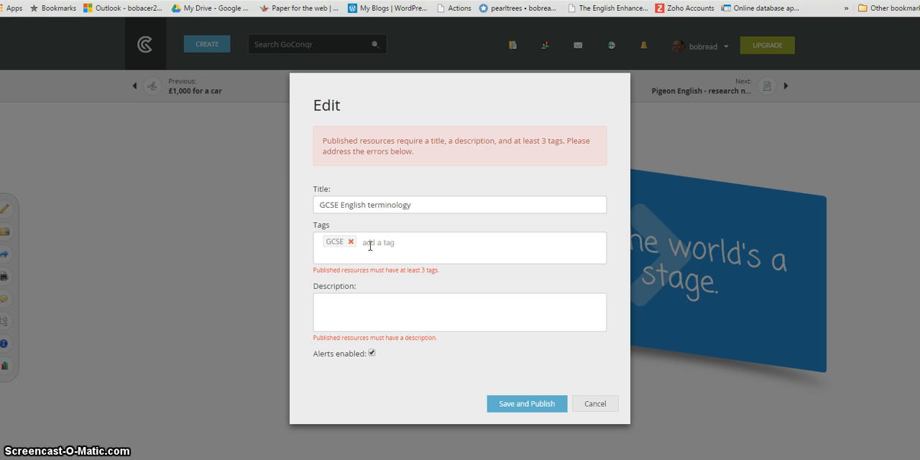
pyautogui.write('Engli')
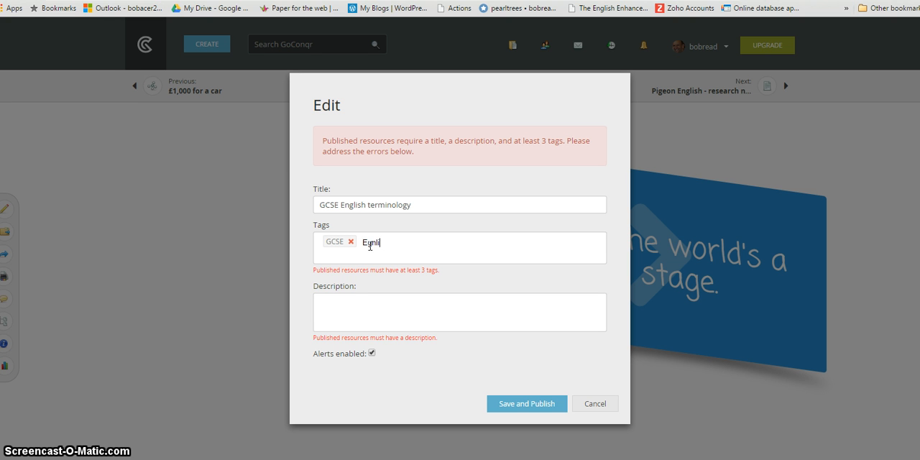
pyautogui.write('sh')
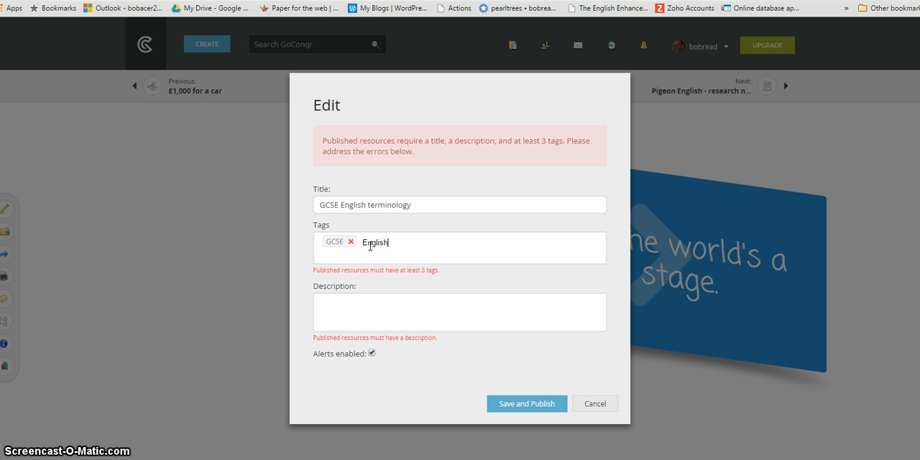
pyautogui.press('Return')
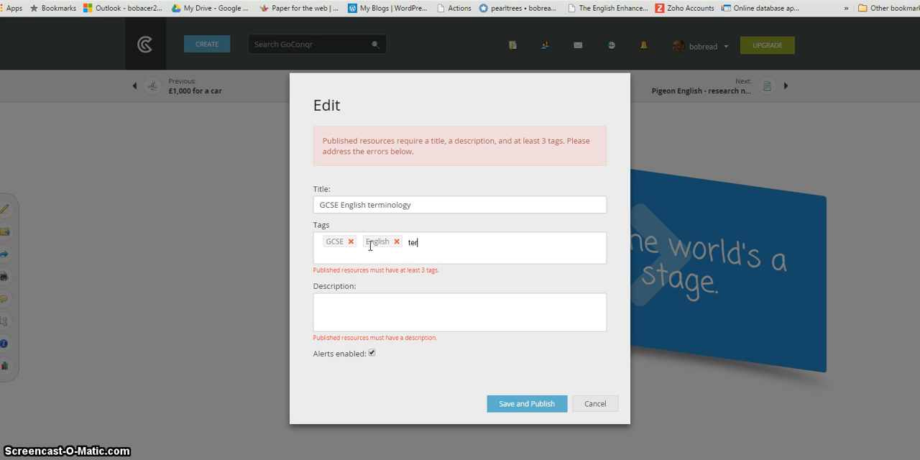
pyautogui.write('termiology')
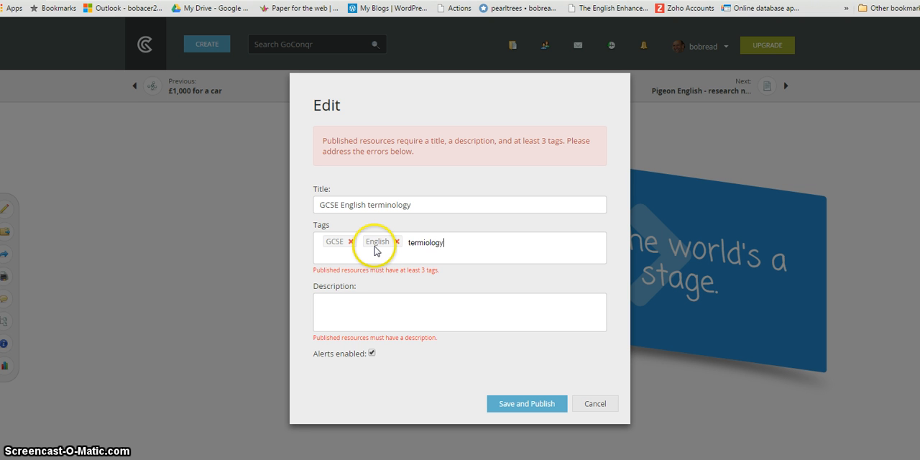
pyautogui.press('BackSpace')
pyautogui.press('BackSpace')
pyautogui.press('BackSpace')
pyautogui.press('BackSpace')
pyautogui.press('BackSpace')
pyautogui.write('no')
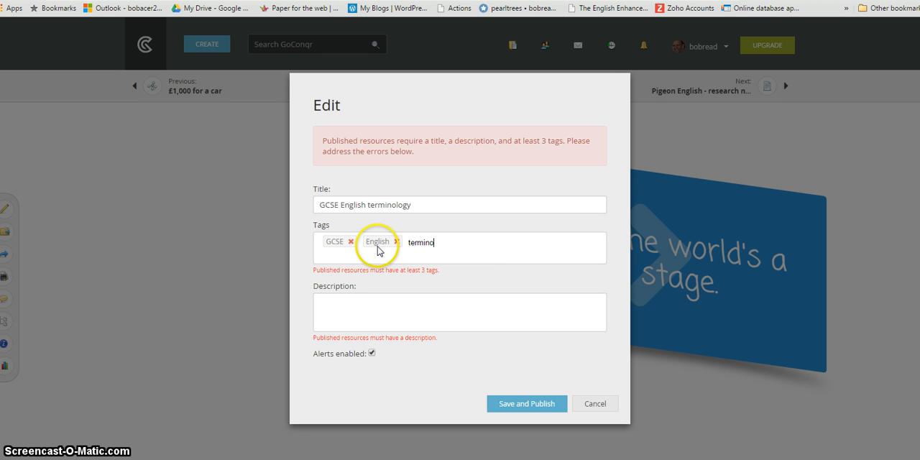
pyautogui.write('lo')
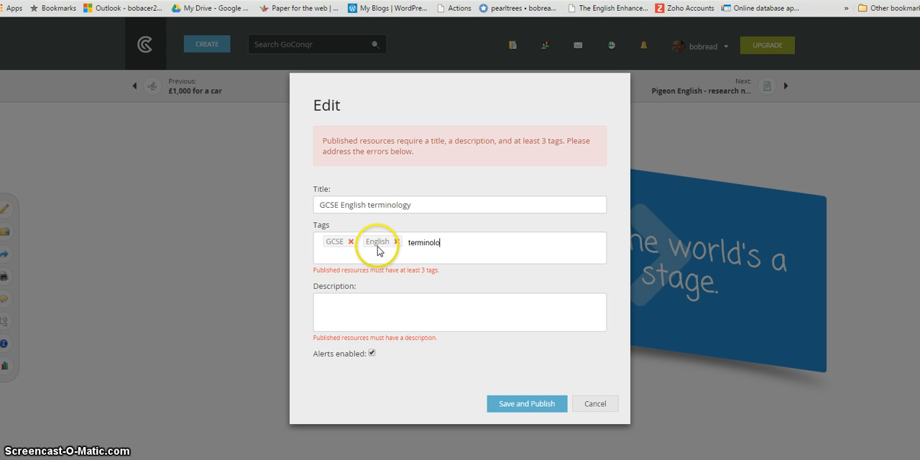
pyautogui.write('gy')
# Step: Describe the deck as "- practice in using technical terms", then save and publish it
pyautogui.click(403, 309)
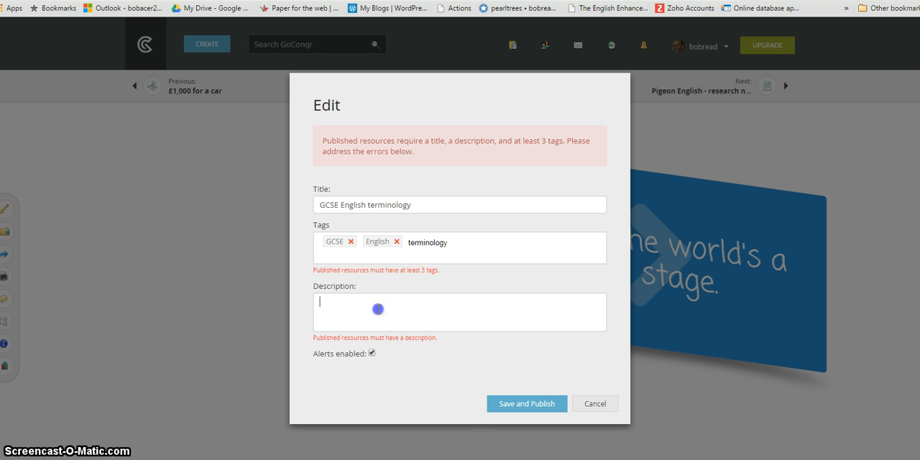
pyautogui.write('-')
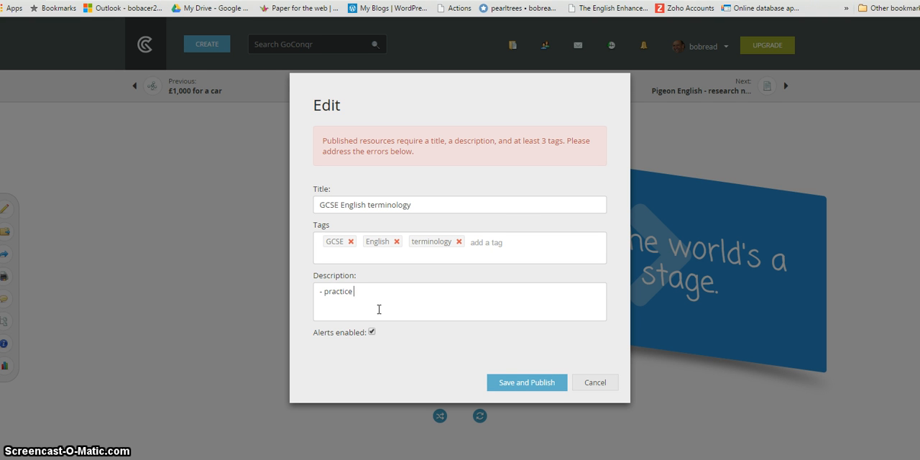
pyautogui.write('practice inu')
pyautogui.press('BackSpace')
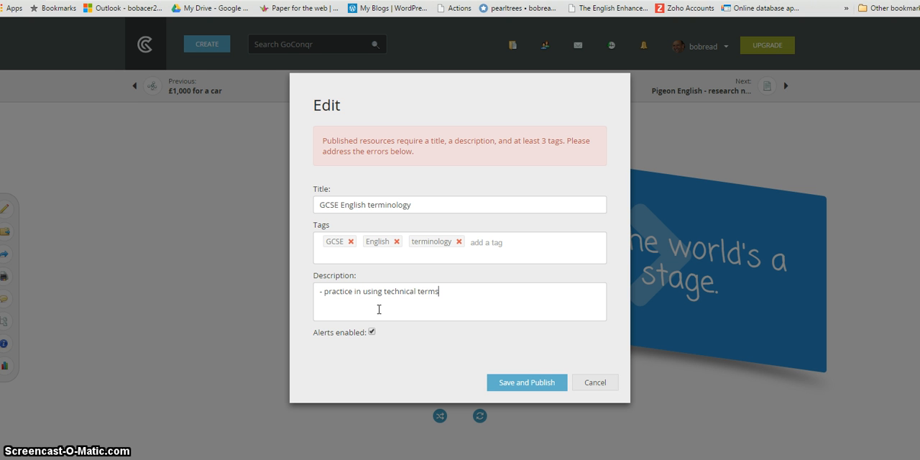
pyautogui.click(509, 378)
pyautogui.click(530, 385)
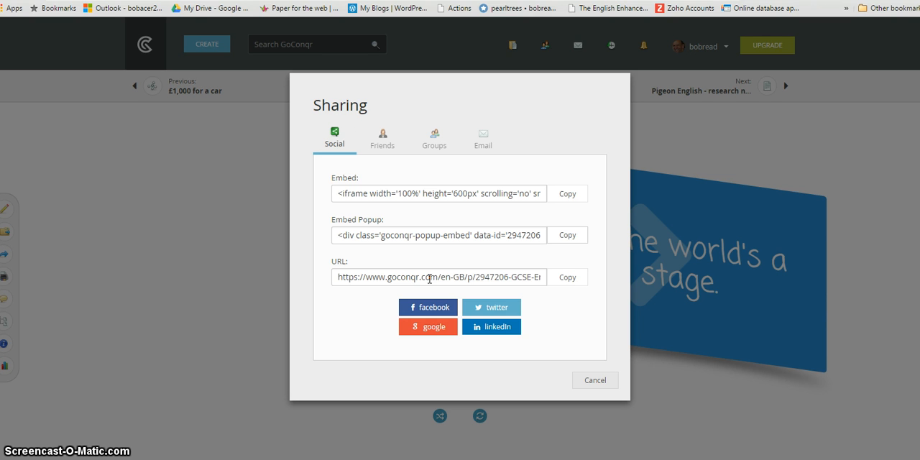
# Step: Copy the published deck's URL from the sharing options, then return to the home page
pyautogui.click(429, 278)
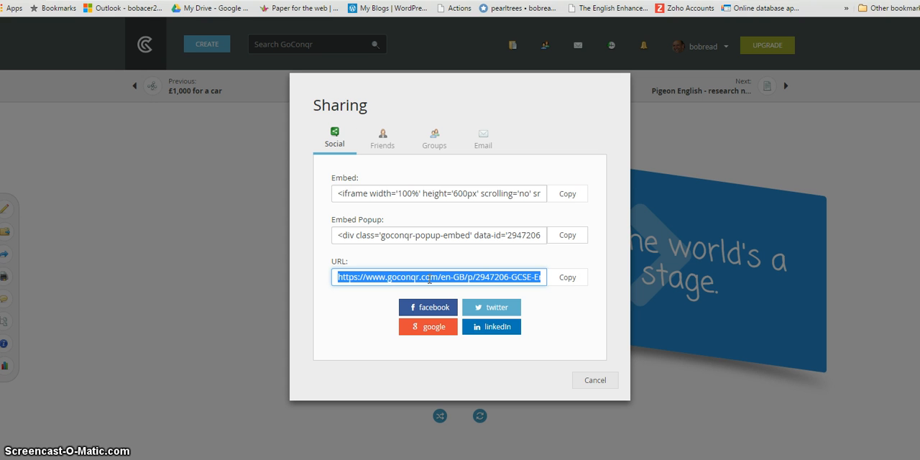
pyautogui.rightClick(429, 278)
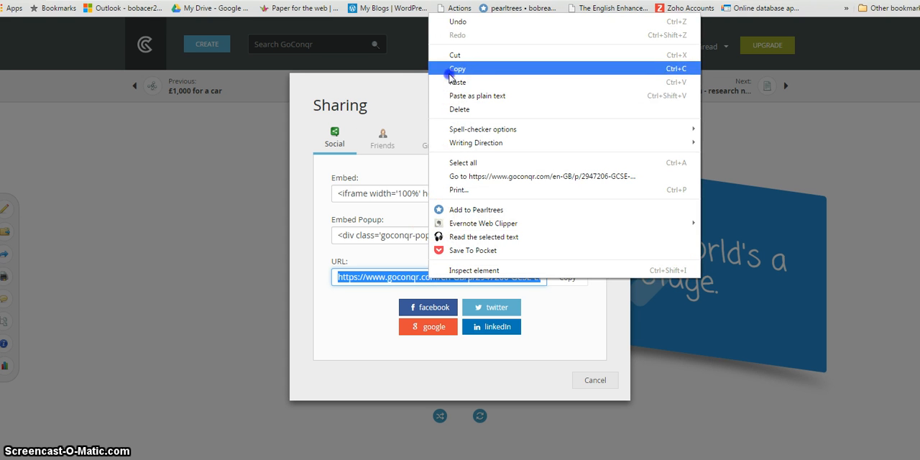
pyautogui.click(449, 69)
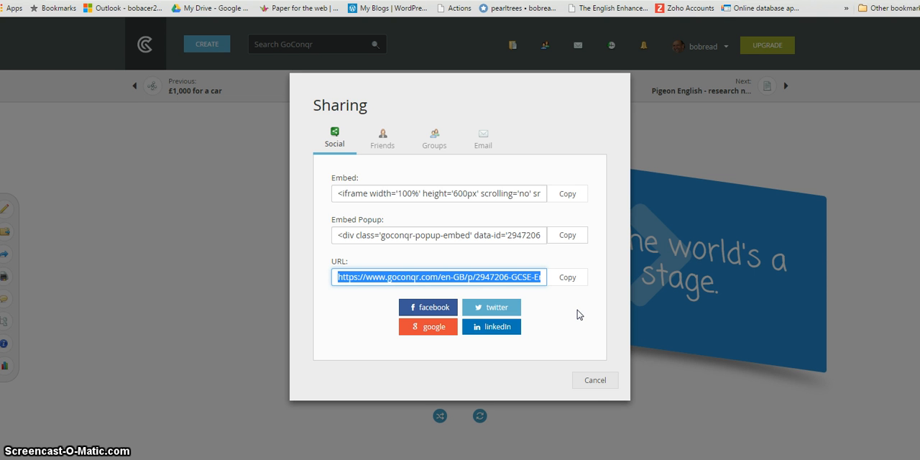
pyautogui.click(590, 380)
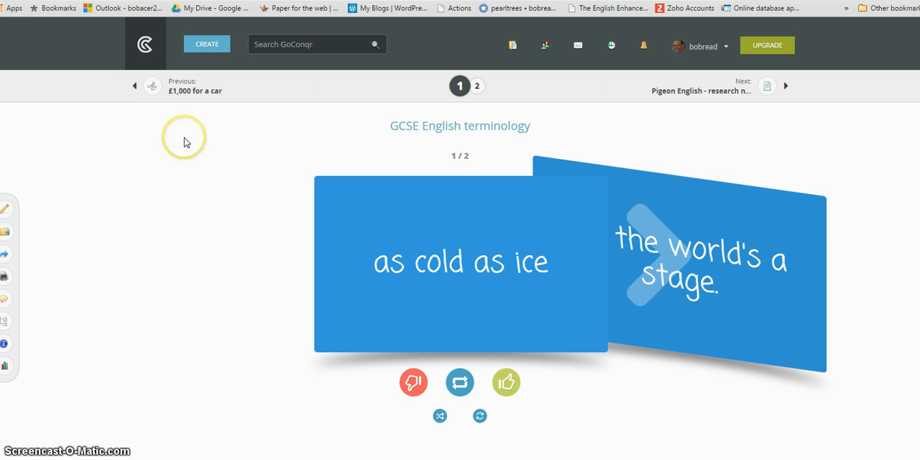
pyautogui.click(144, 46)
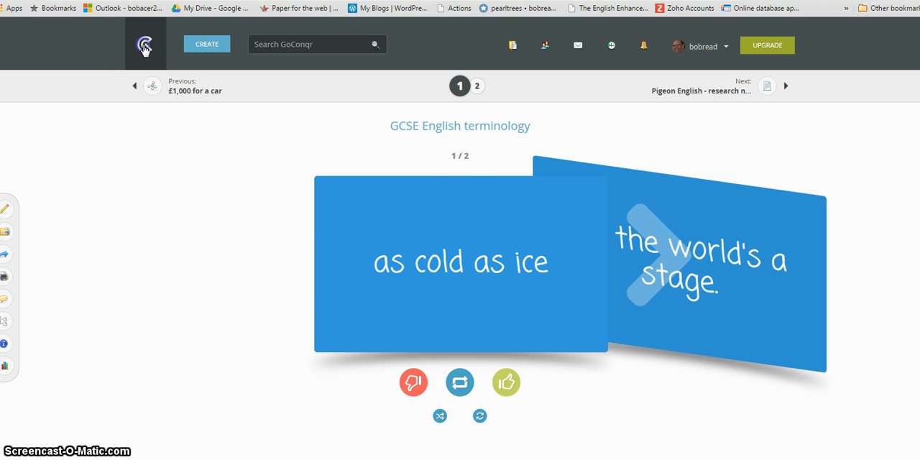